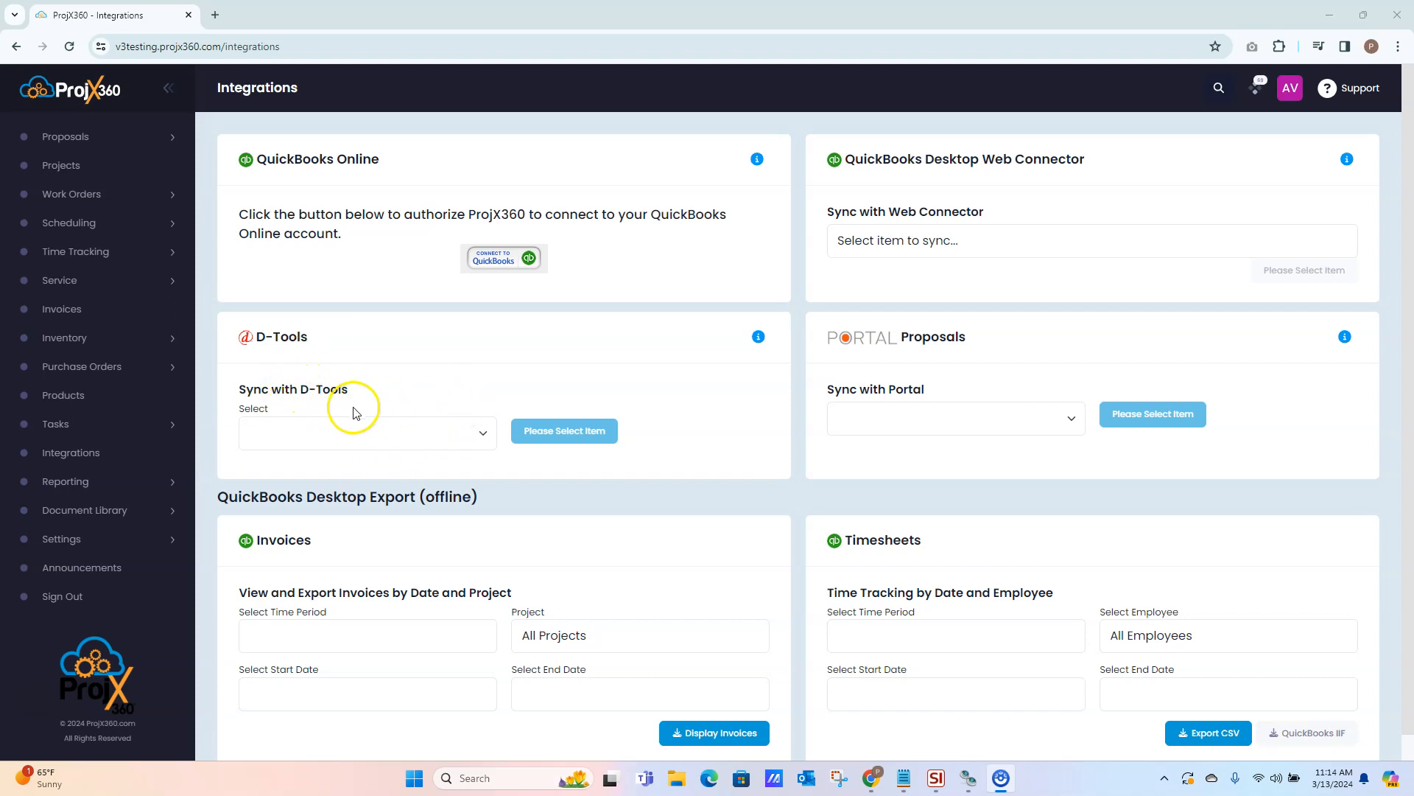
Step: Switch to D-Tools System Integrator and open the list of projects
click(937, 778)
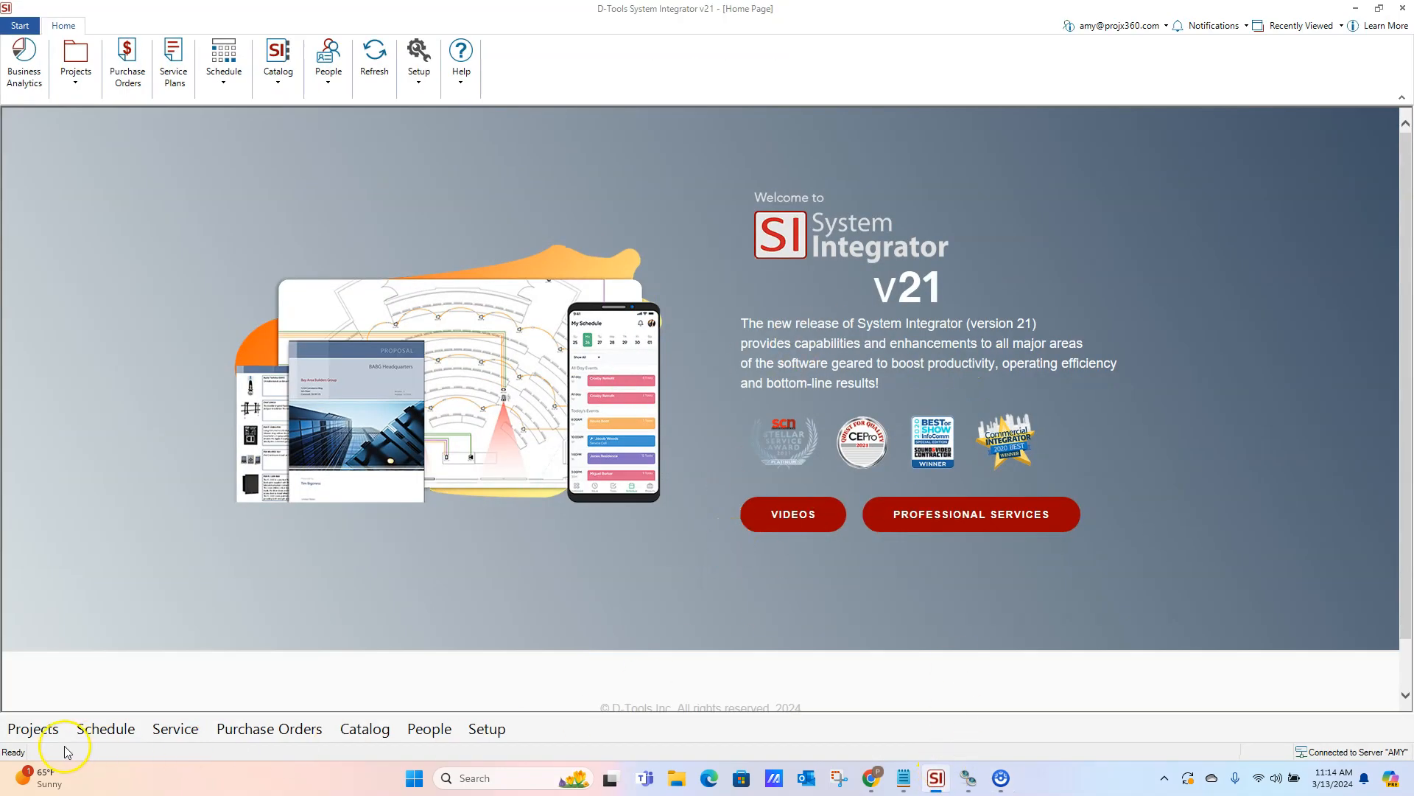
click(34, 731)
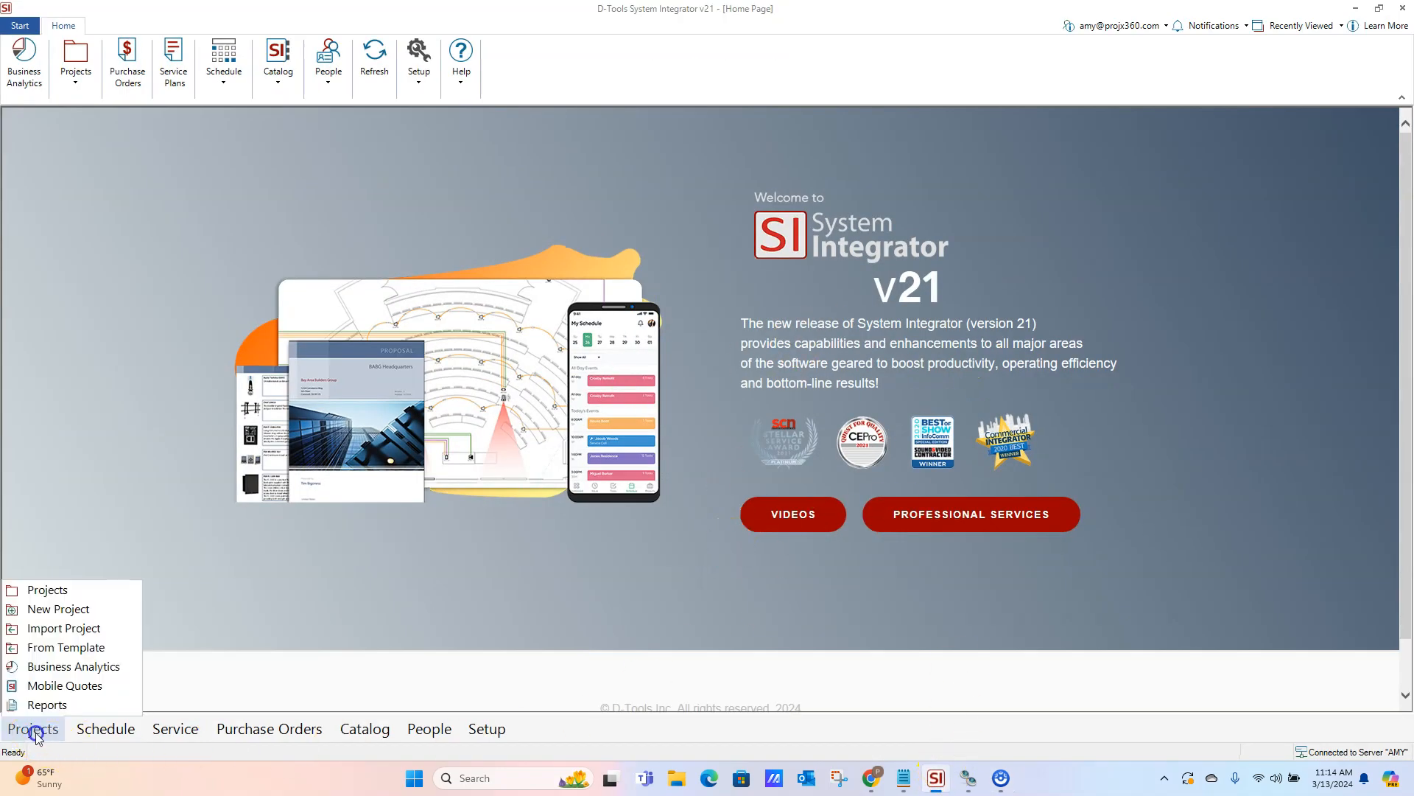
click(61, 593)
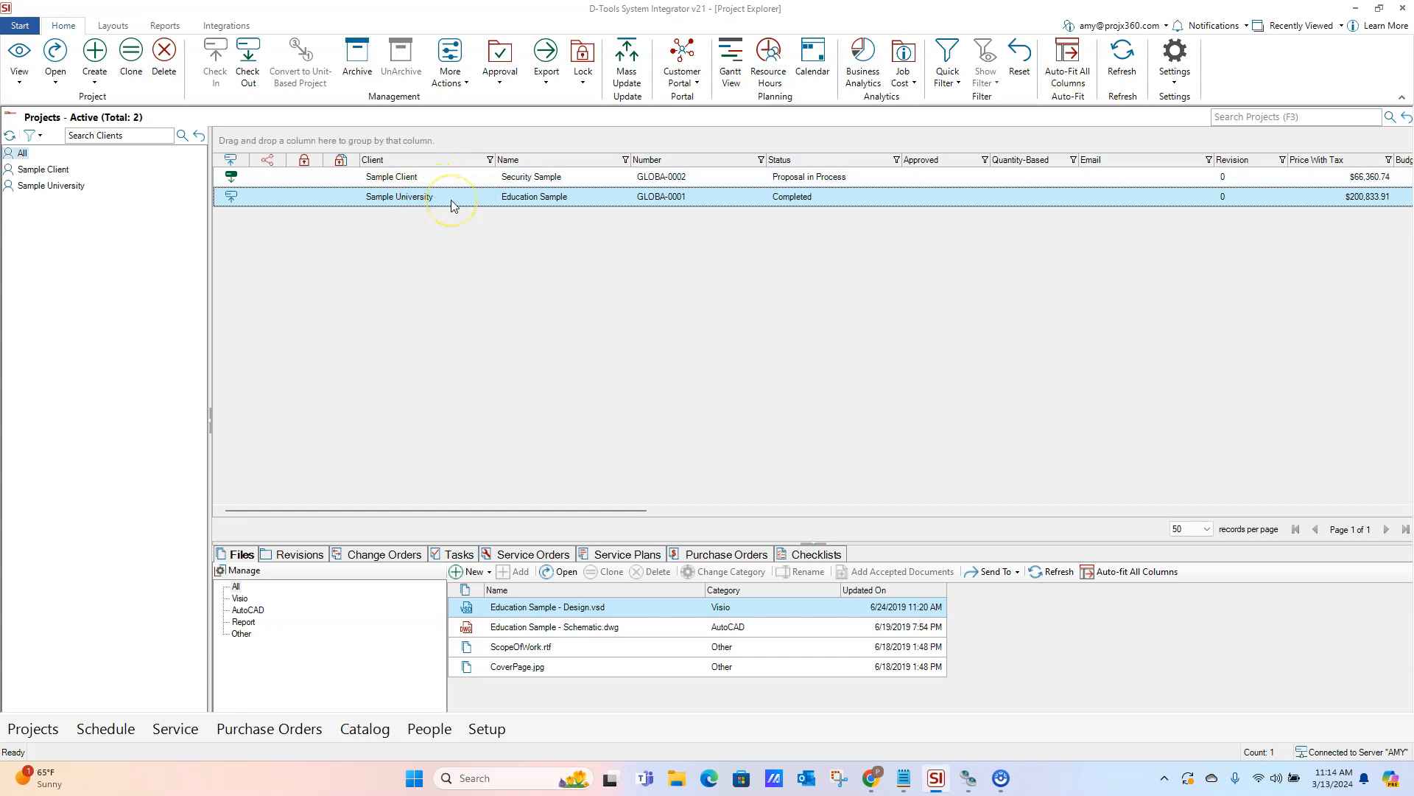
Step: Check out Sample University's Education Sample project by opening it, and close its editor without checking the project back in
click(226, 27)
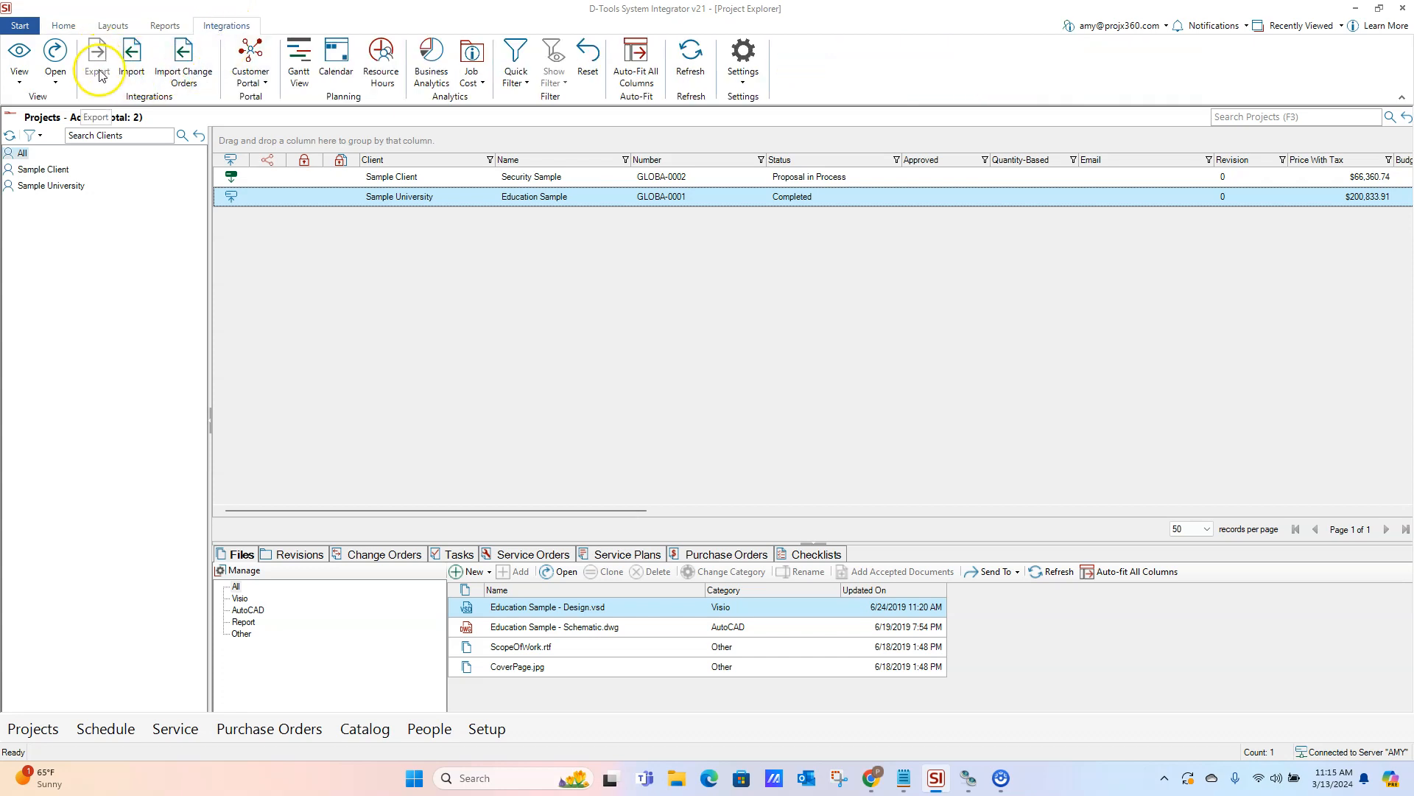
double_click(399, 199)
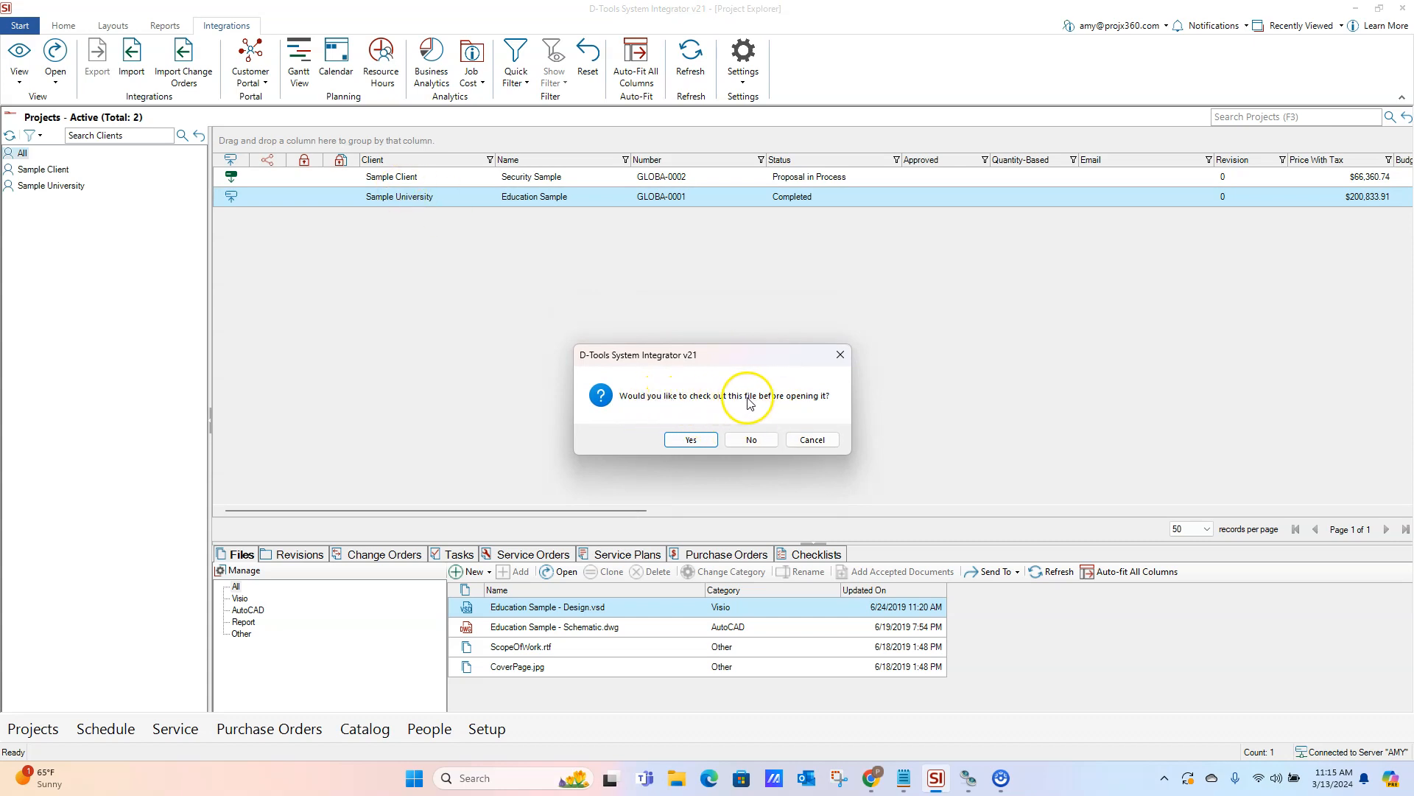
click(692, 440)
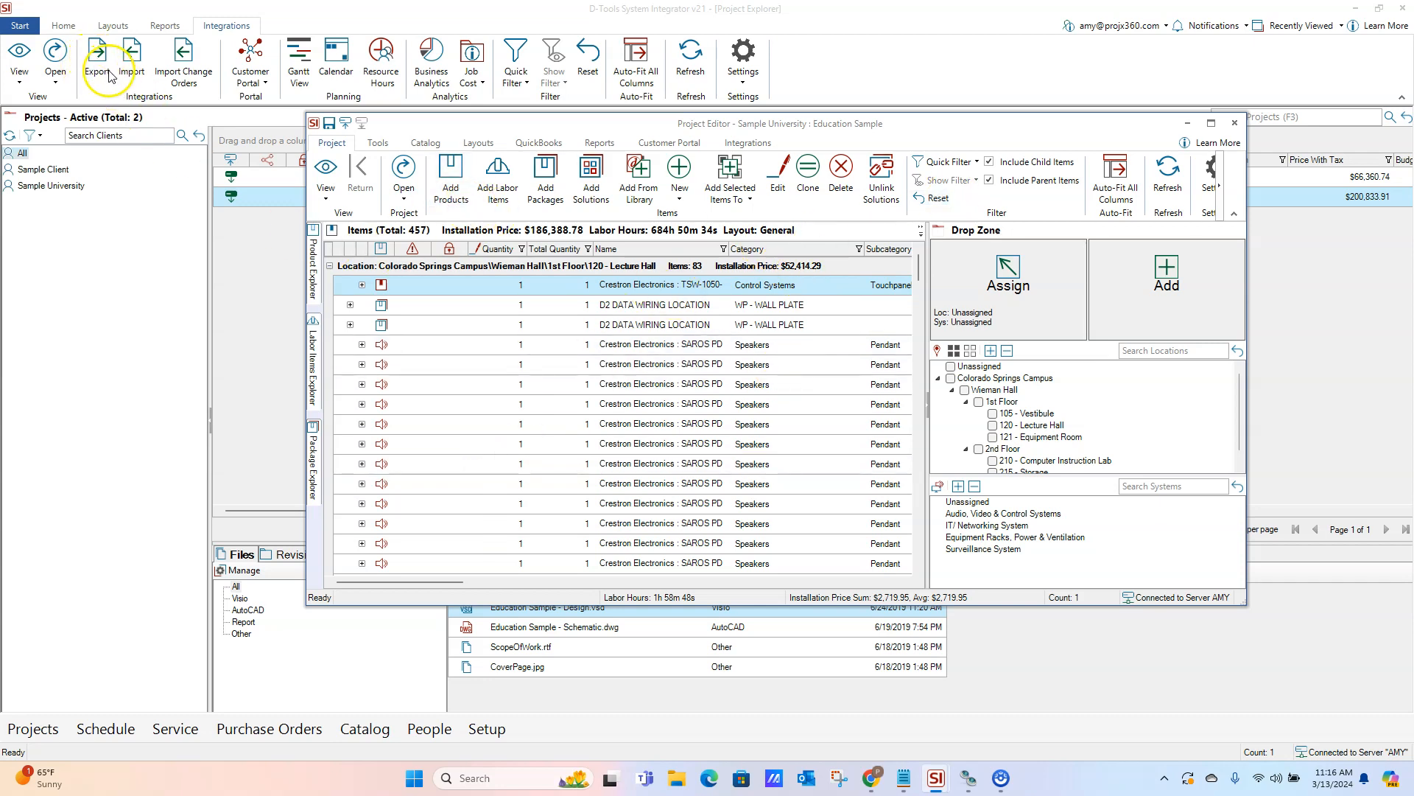
click(1235, 125)
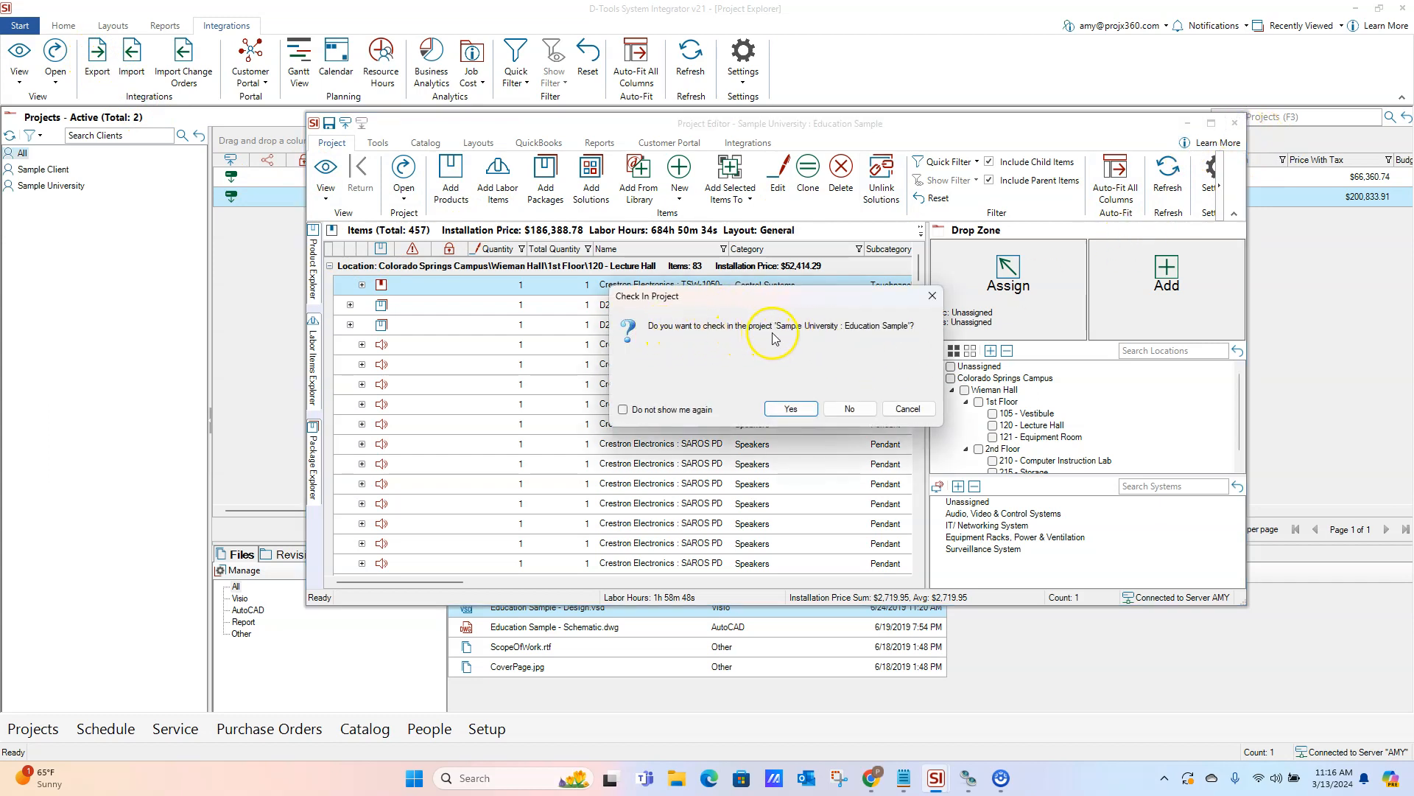
click(854, 409)
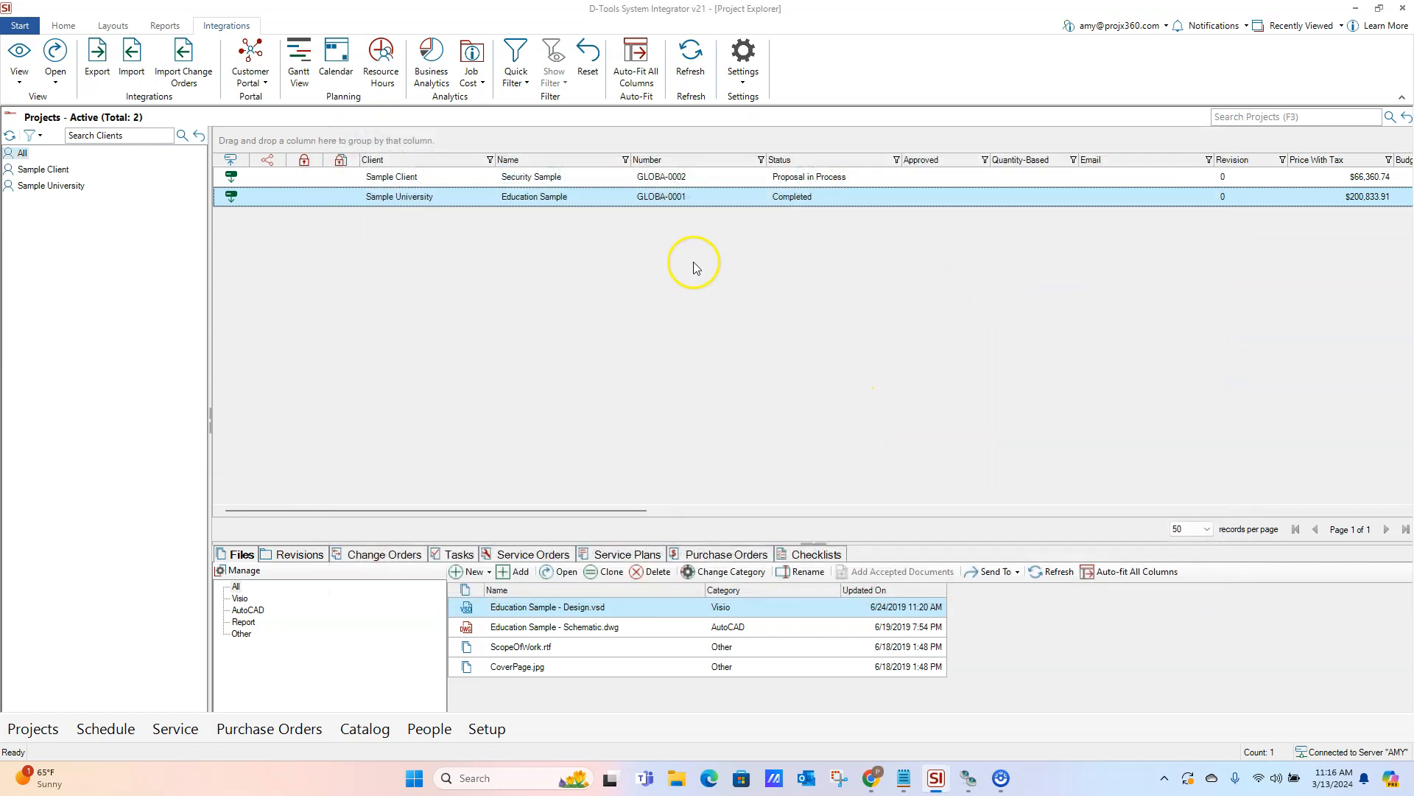
Step: Export the Education Sample project through the D-Tools integrations and return to the ProjX360 integrations page
click(96, 59)
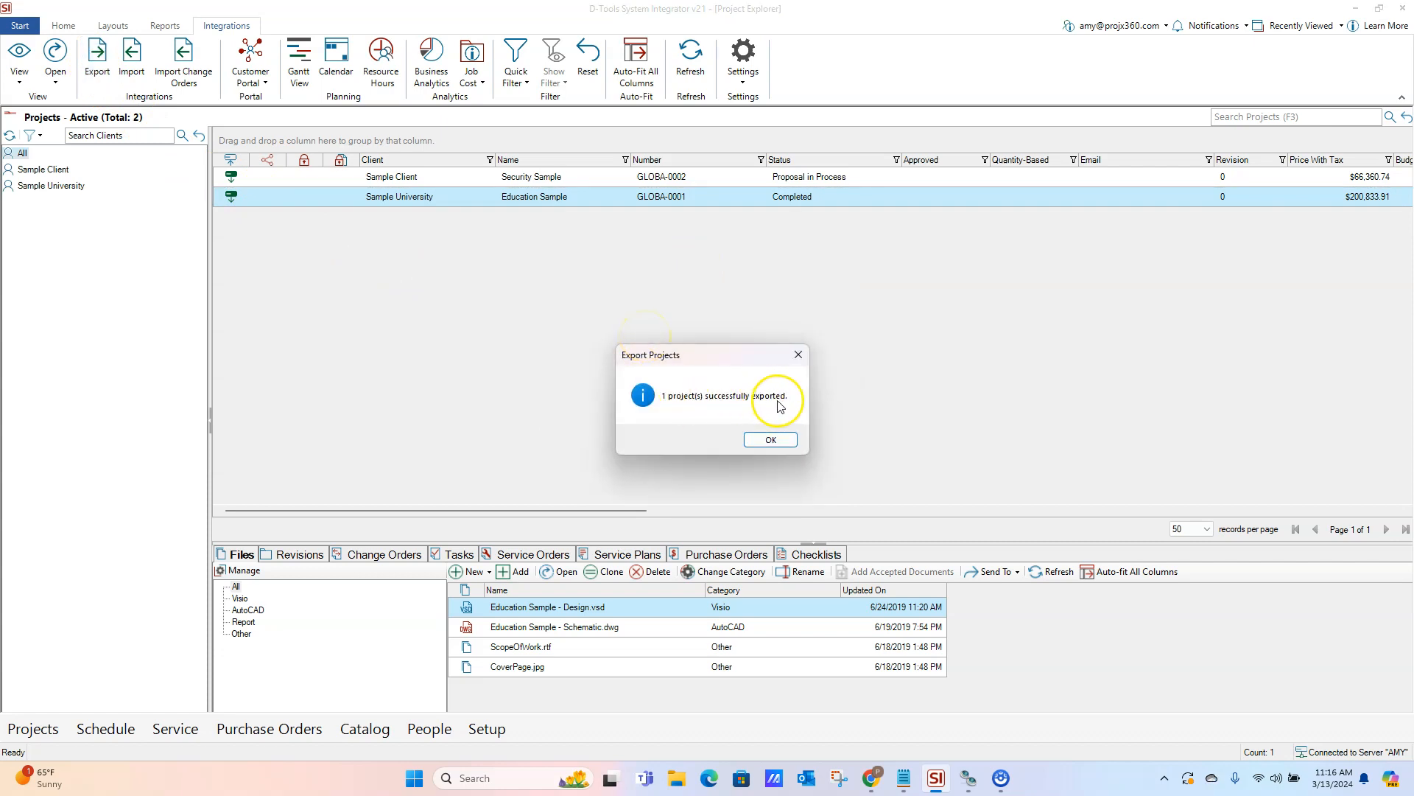
click(771, 441)
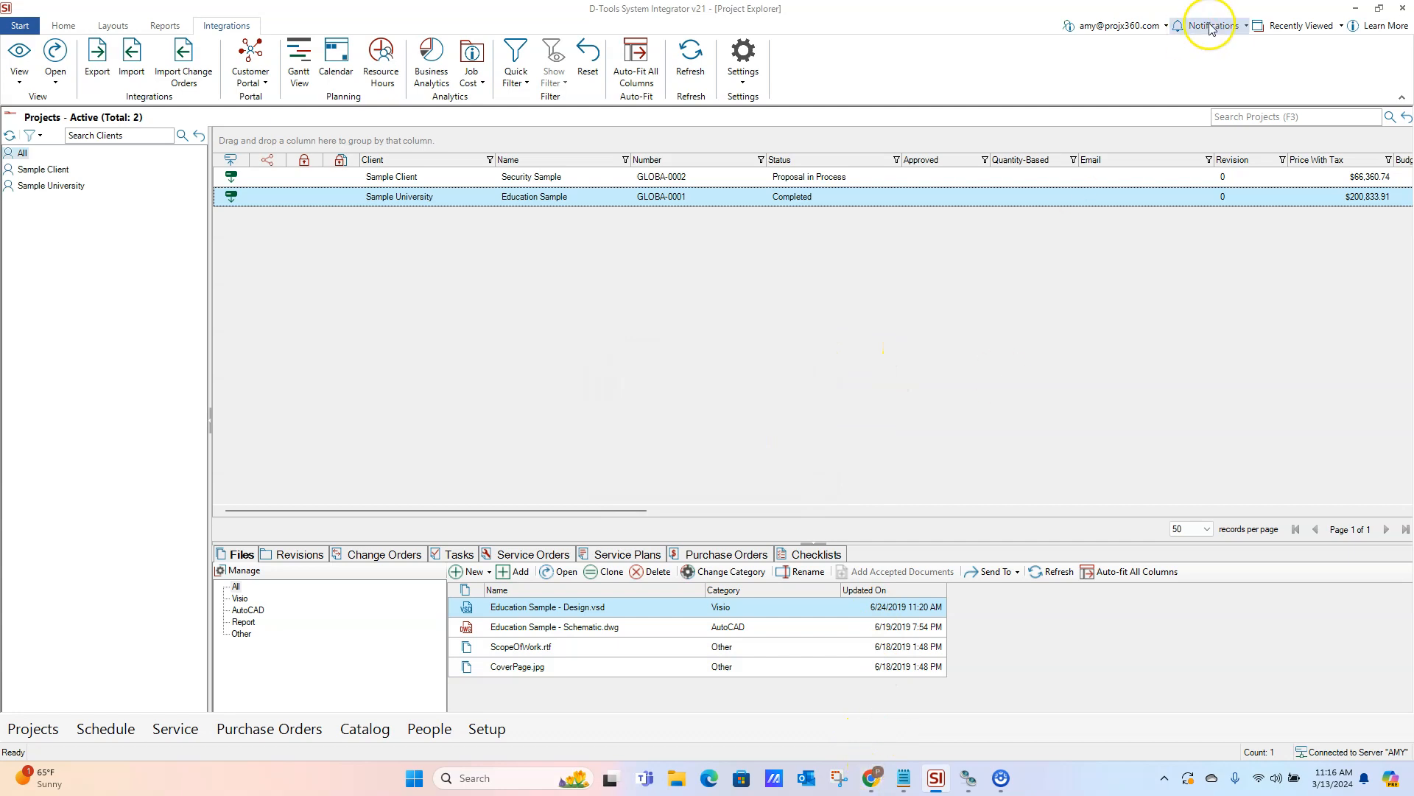
click(1359, 13)
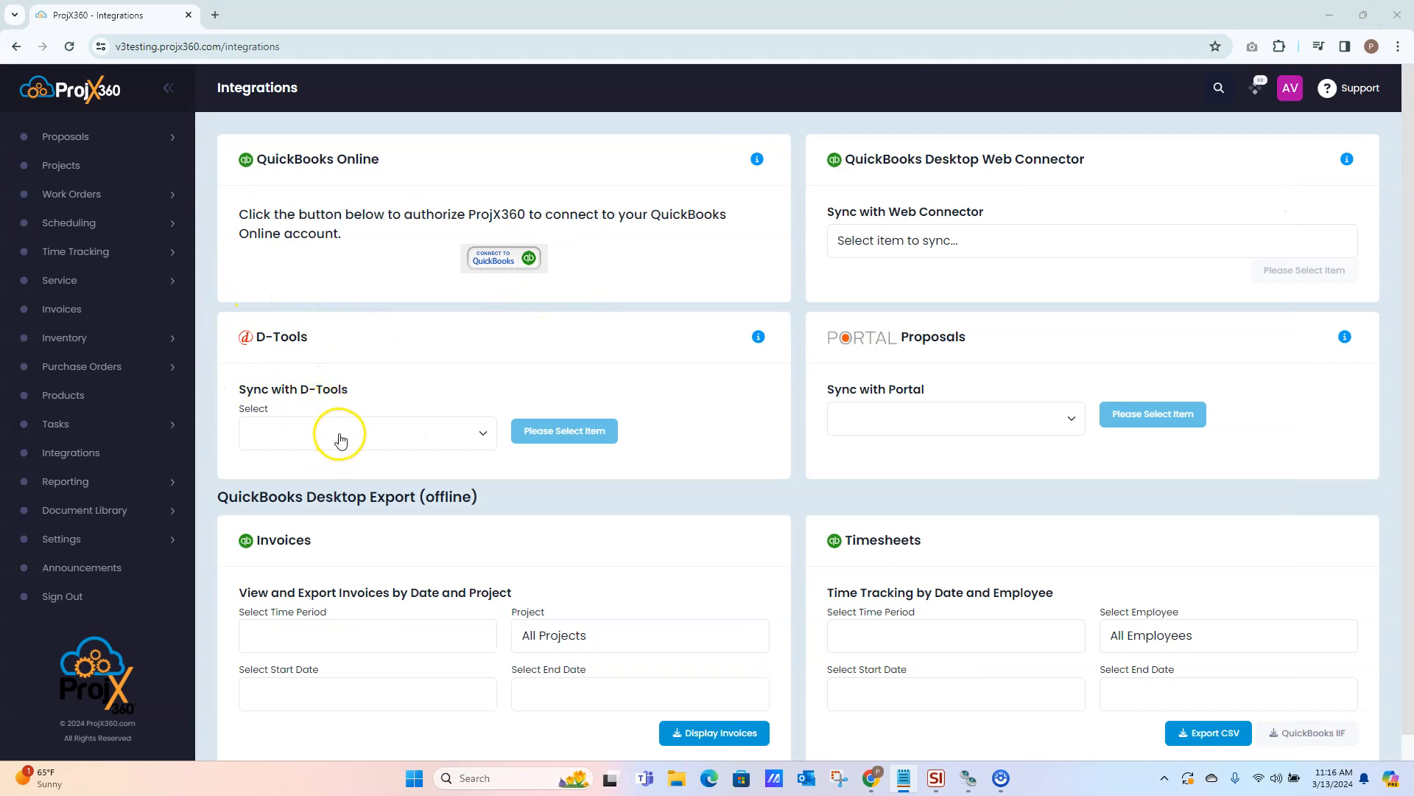
Step: Sync the Education Sample proposal from D-Tools and confirm Sample University as a new client
click(338, 435)
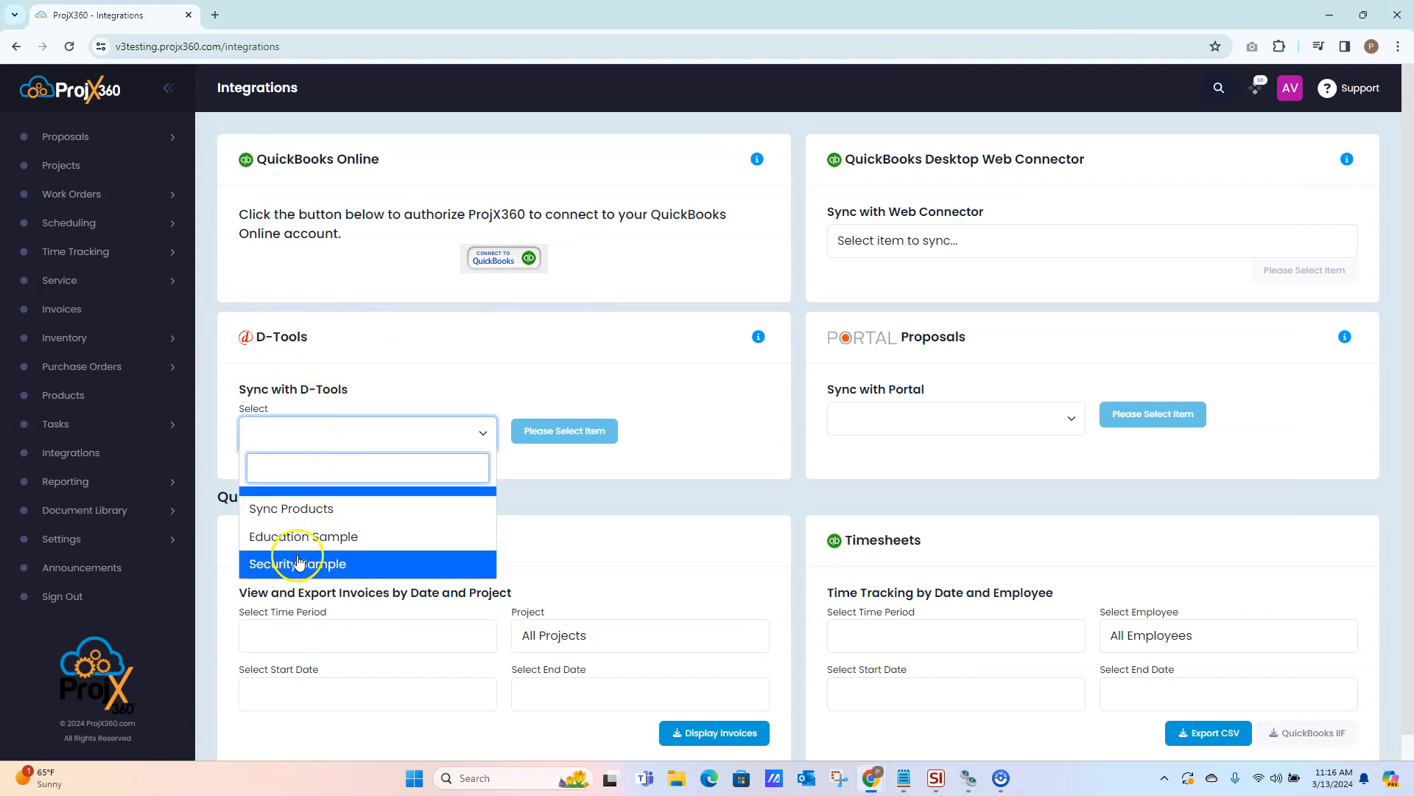
click(312, 538)
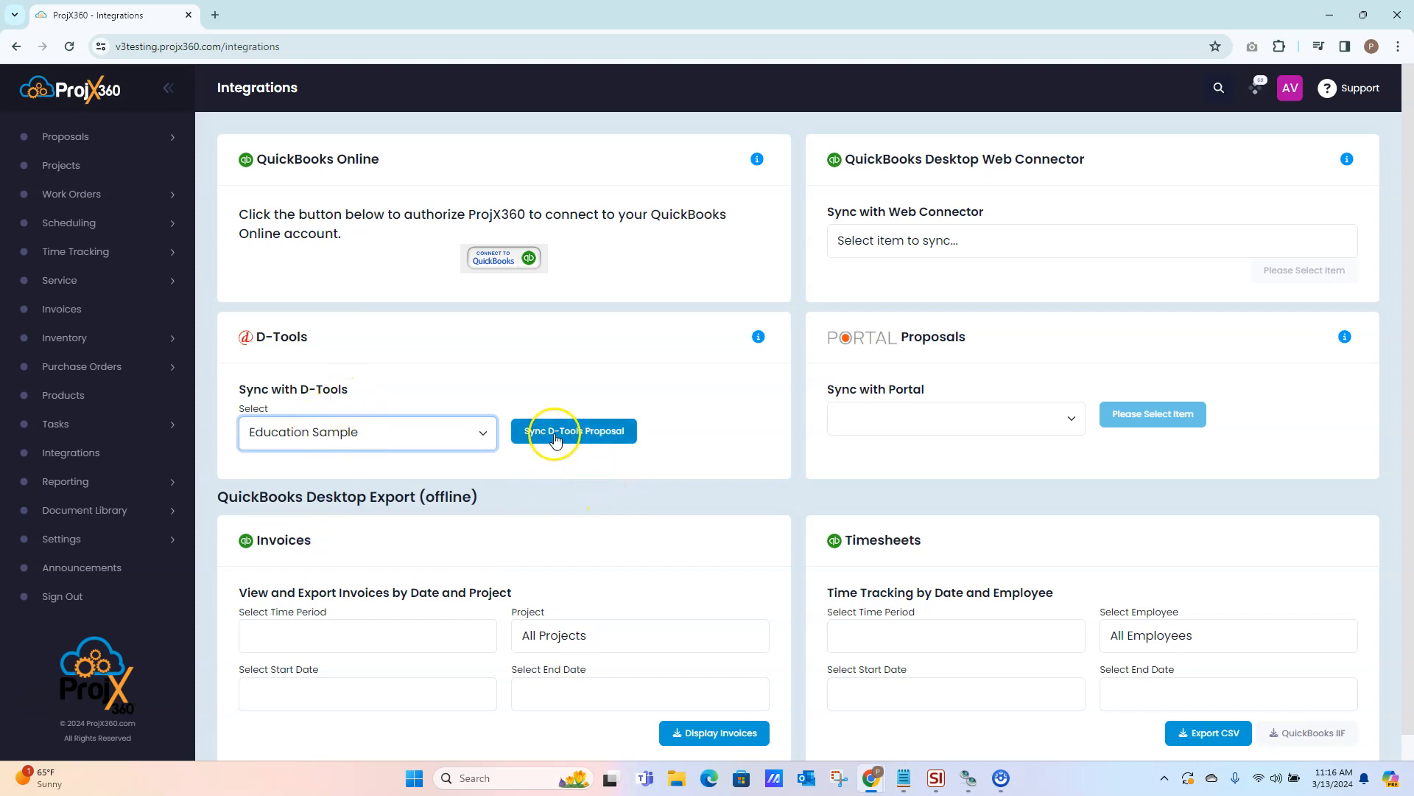
click(557, 437)
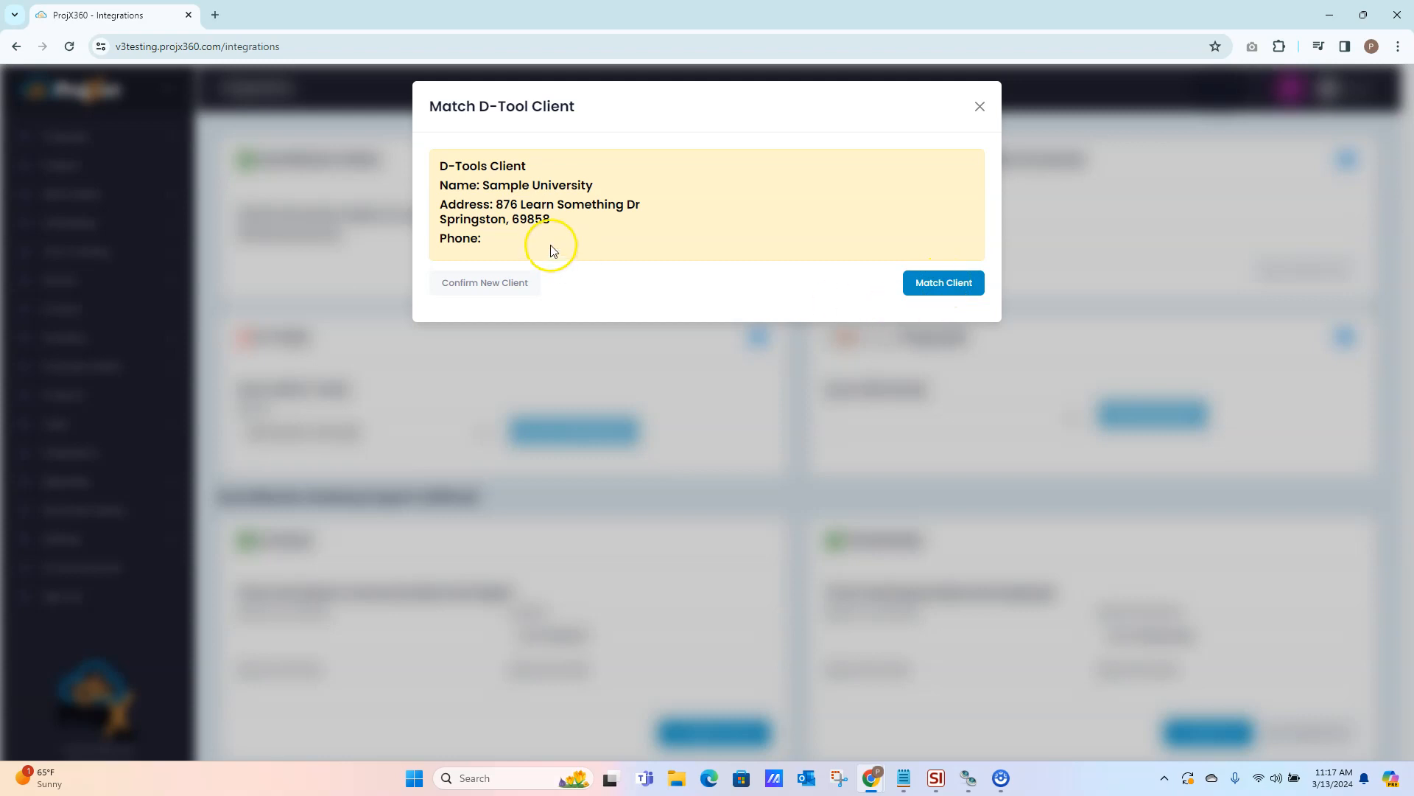
click(488, 286)
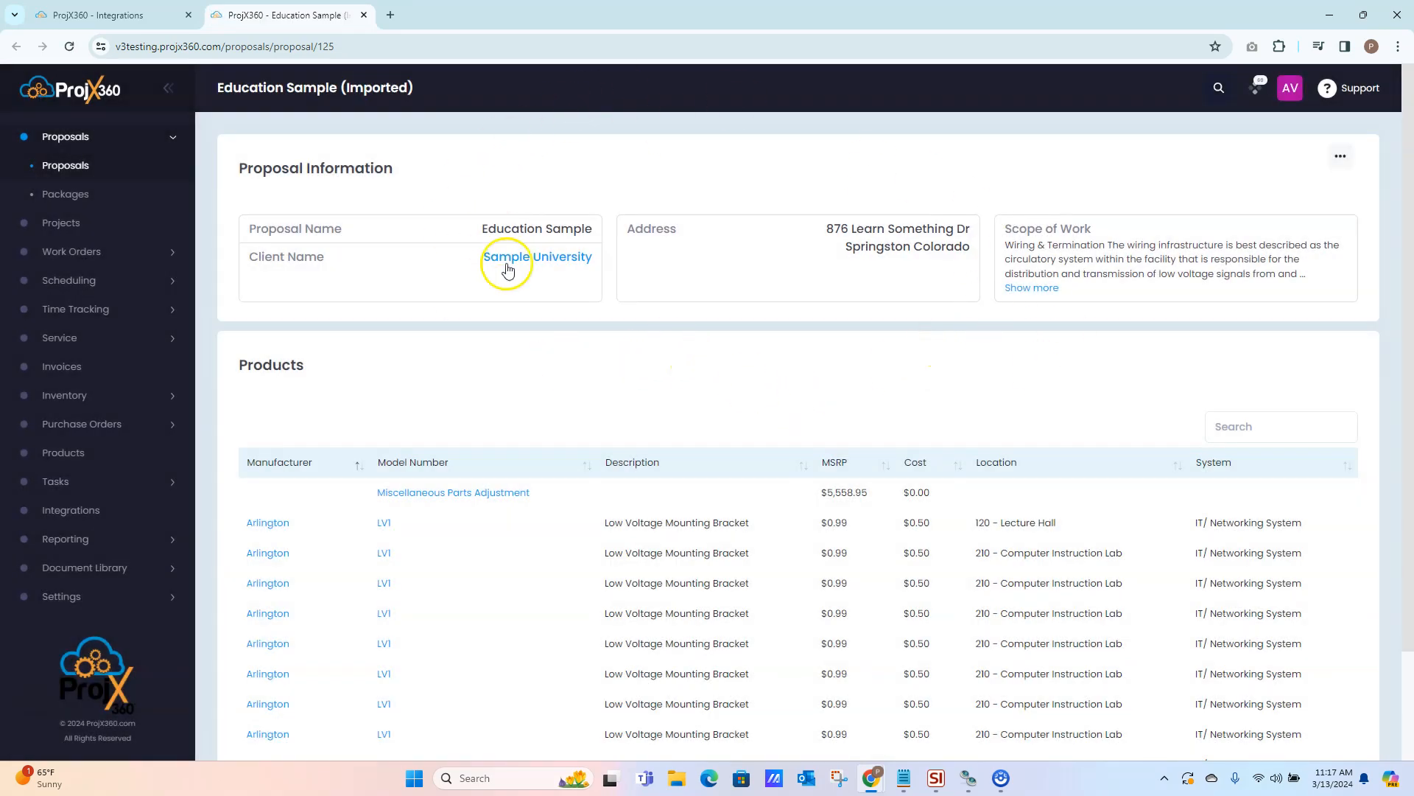
Step: Review the imported Education Sample proposal's title and its products list down to the entry count
drag(341, 88, 417, 101)
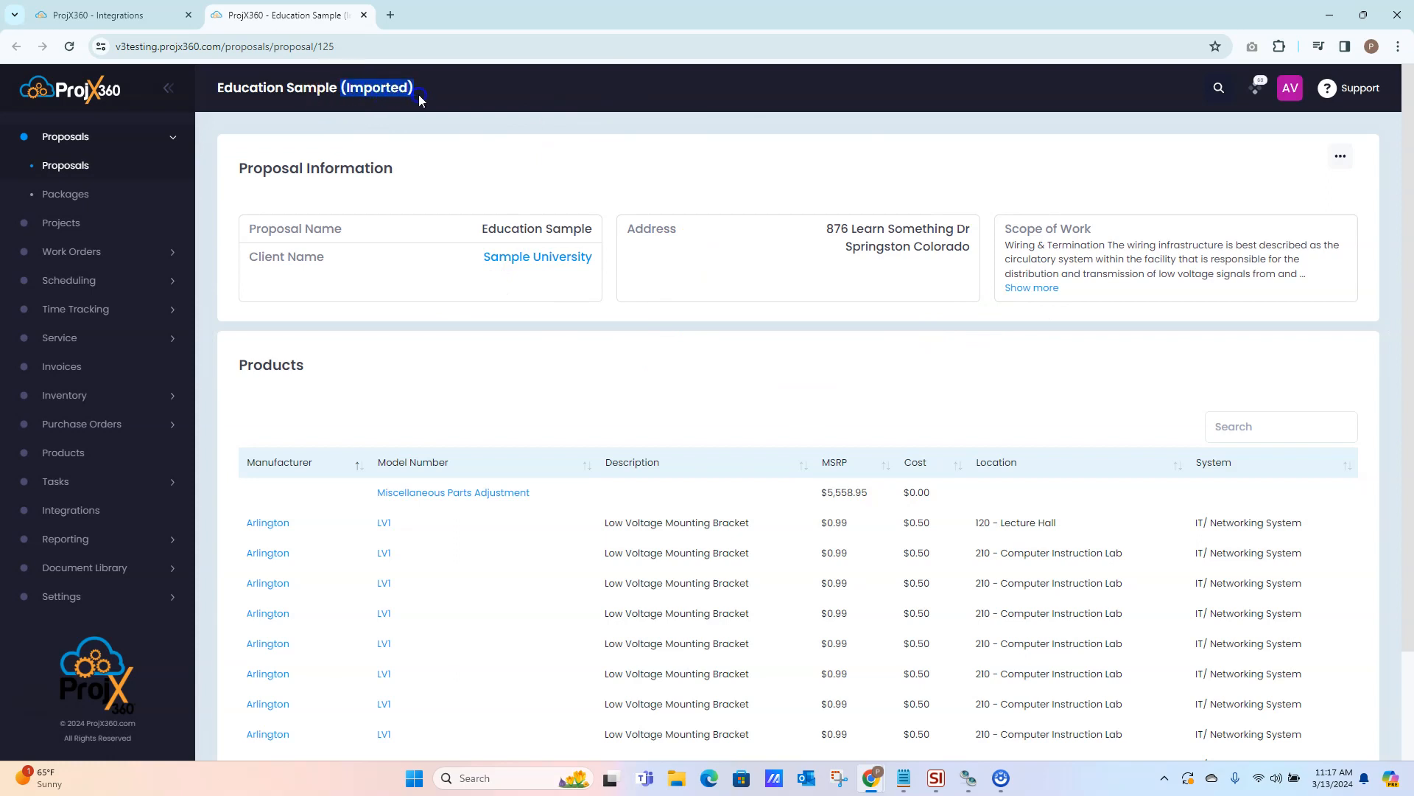
click(406, 94)
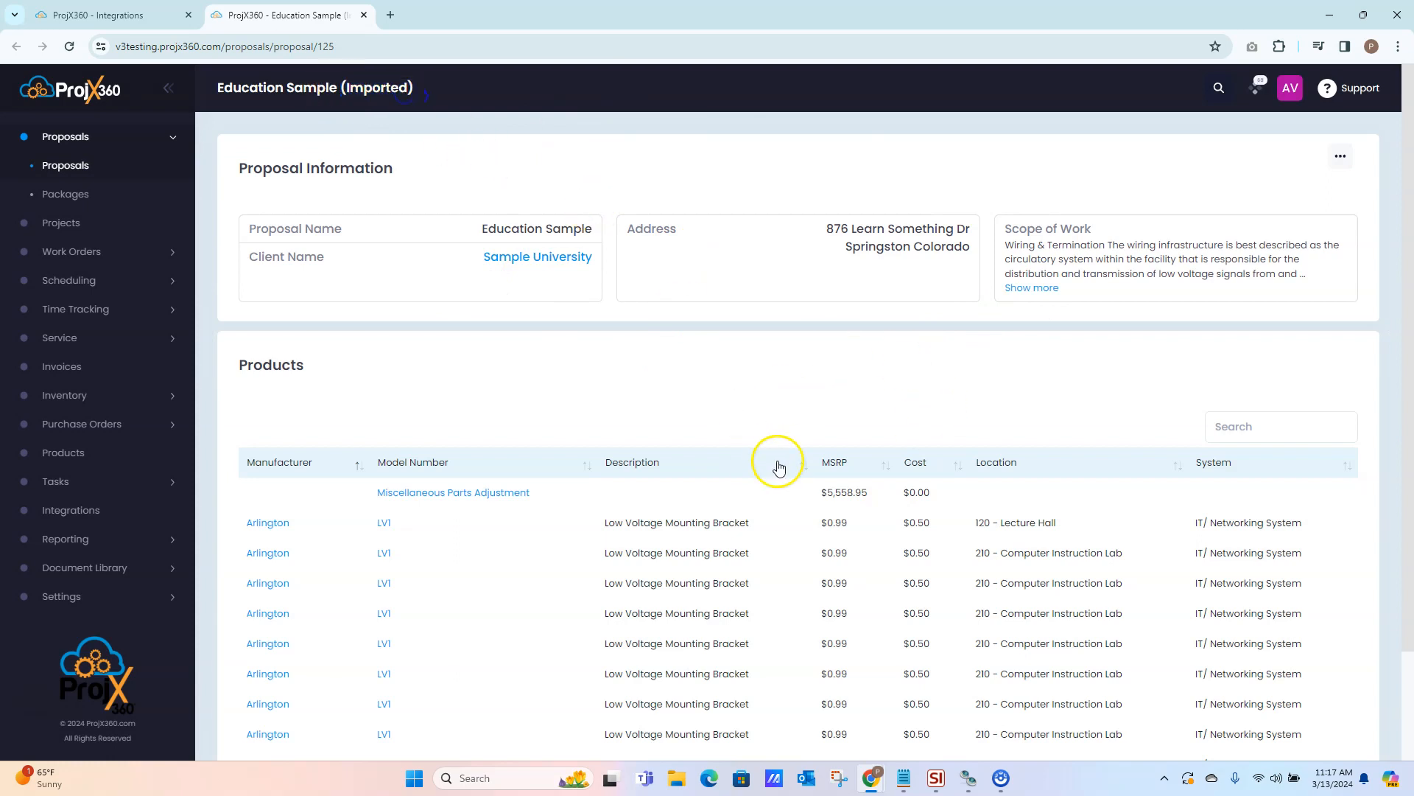
scroll(780, 467, down, 1)
scroll(779, 467, down, 1)
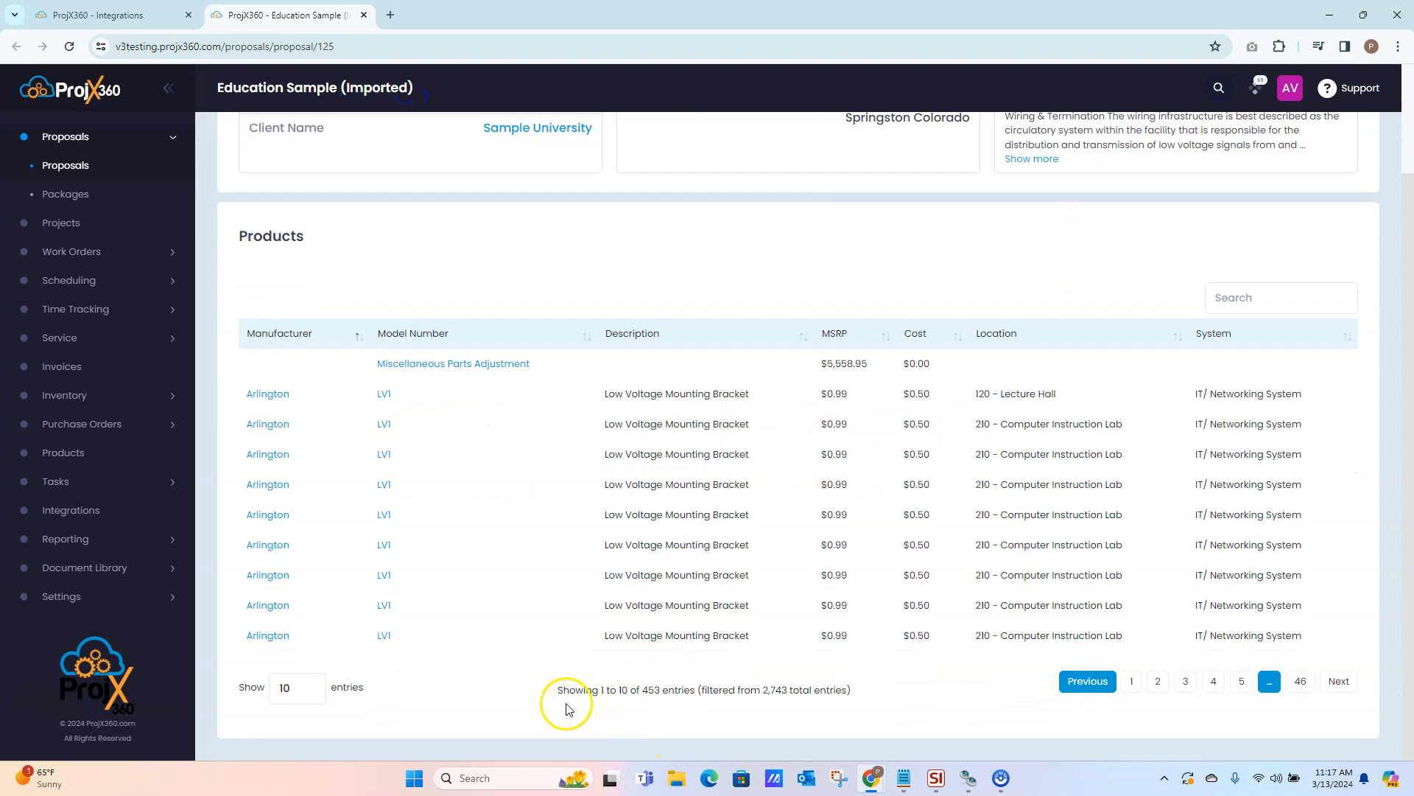
drag(702, 689, 859, 692)
click(802, 692)
scroll(802, 689, up, 2)
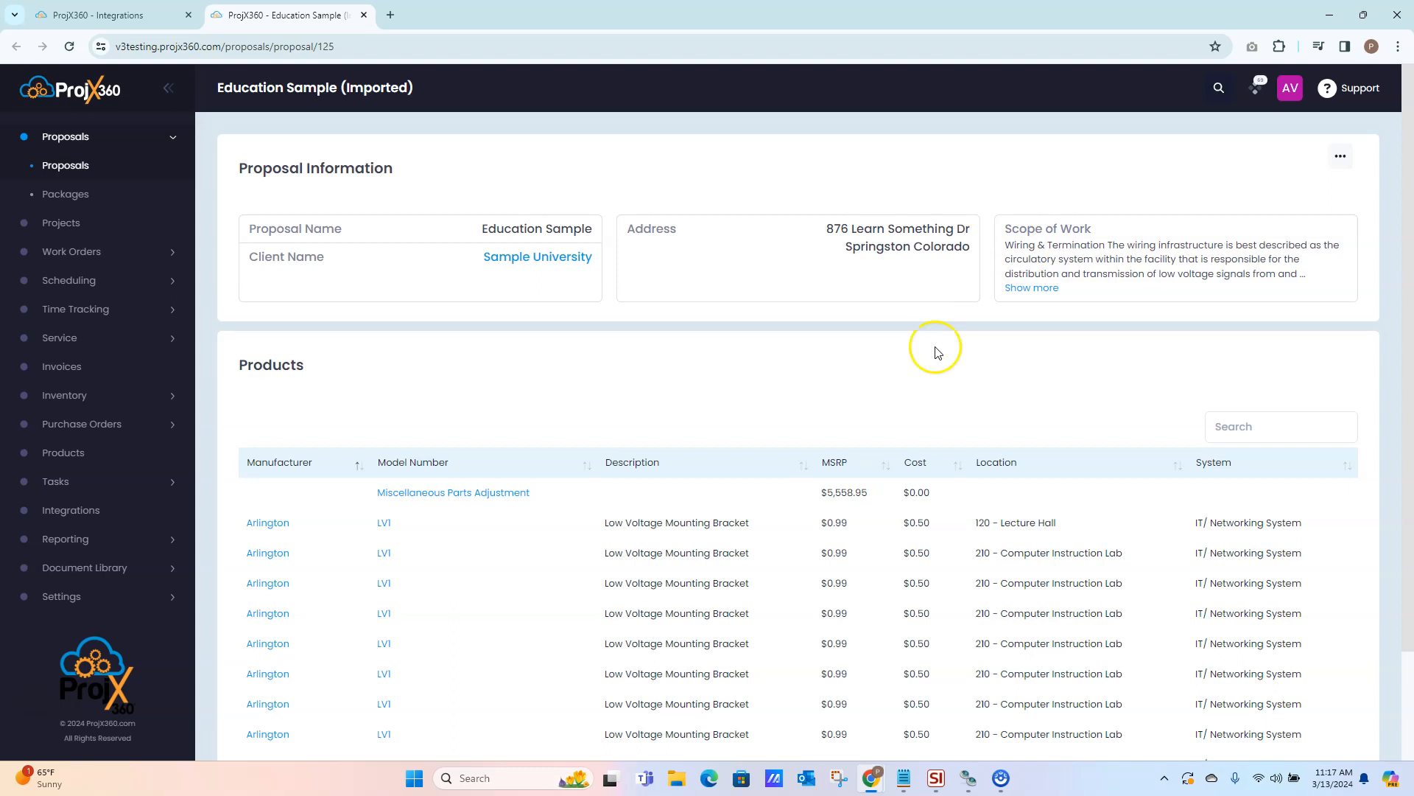
Step: Look through the additional actions available for the imported proposal, from Push Product/Related Projects to Add to PO Queue
click(1340, 160)
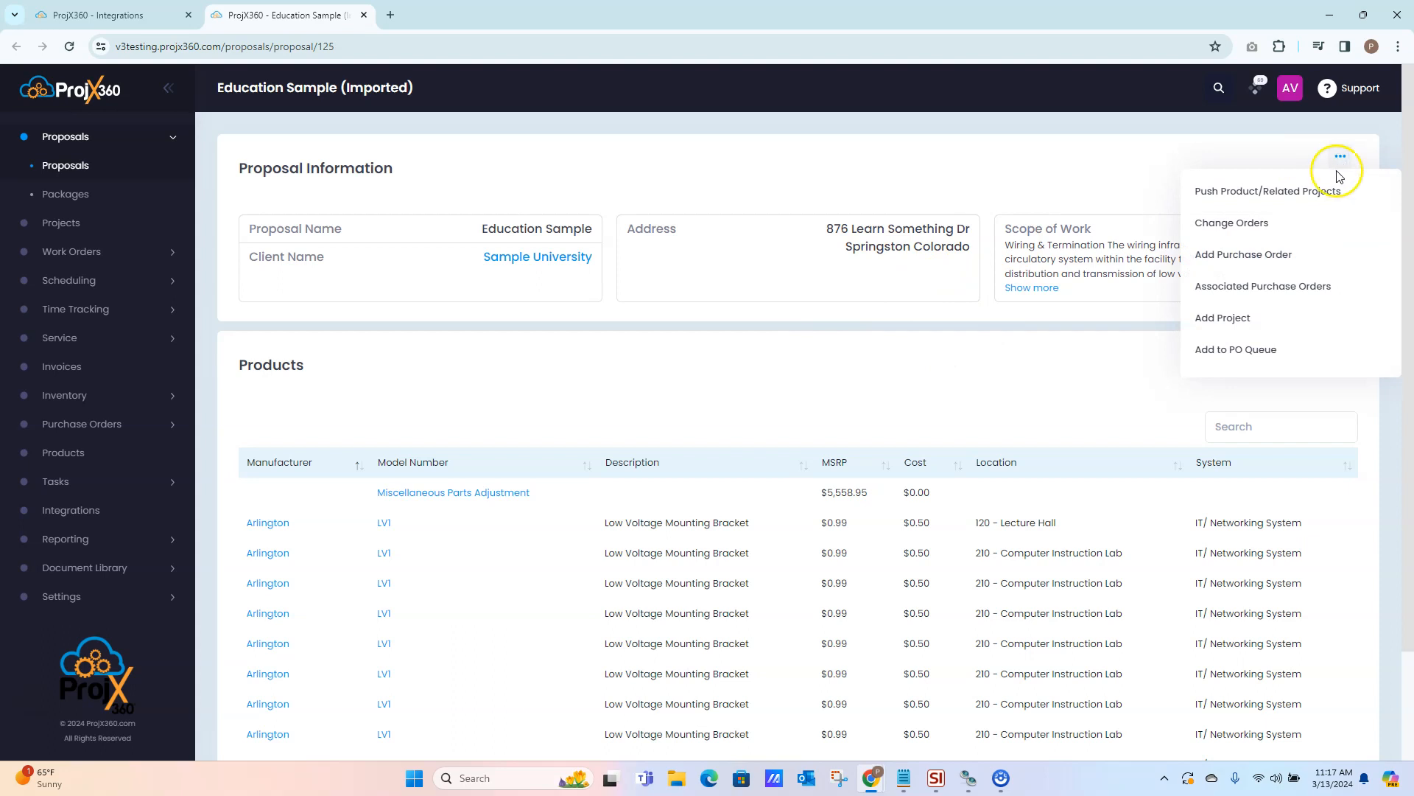
click(1255, 228)
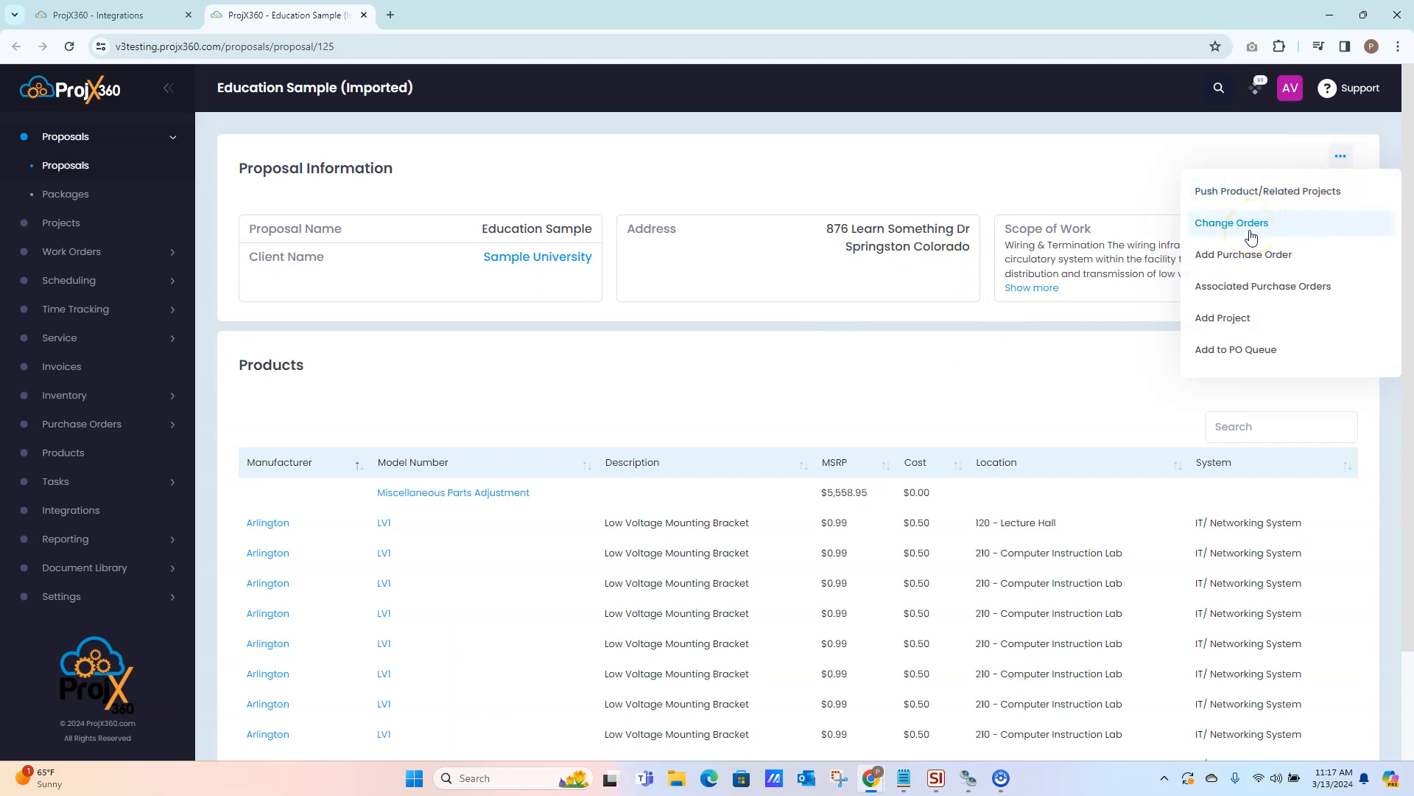
click(1223, 199)
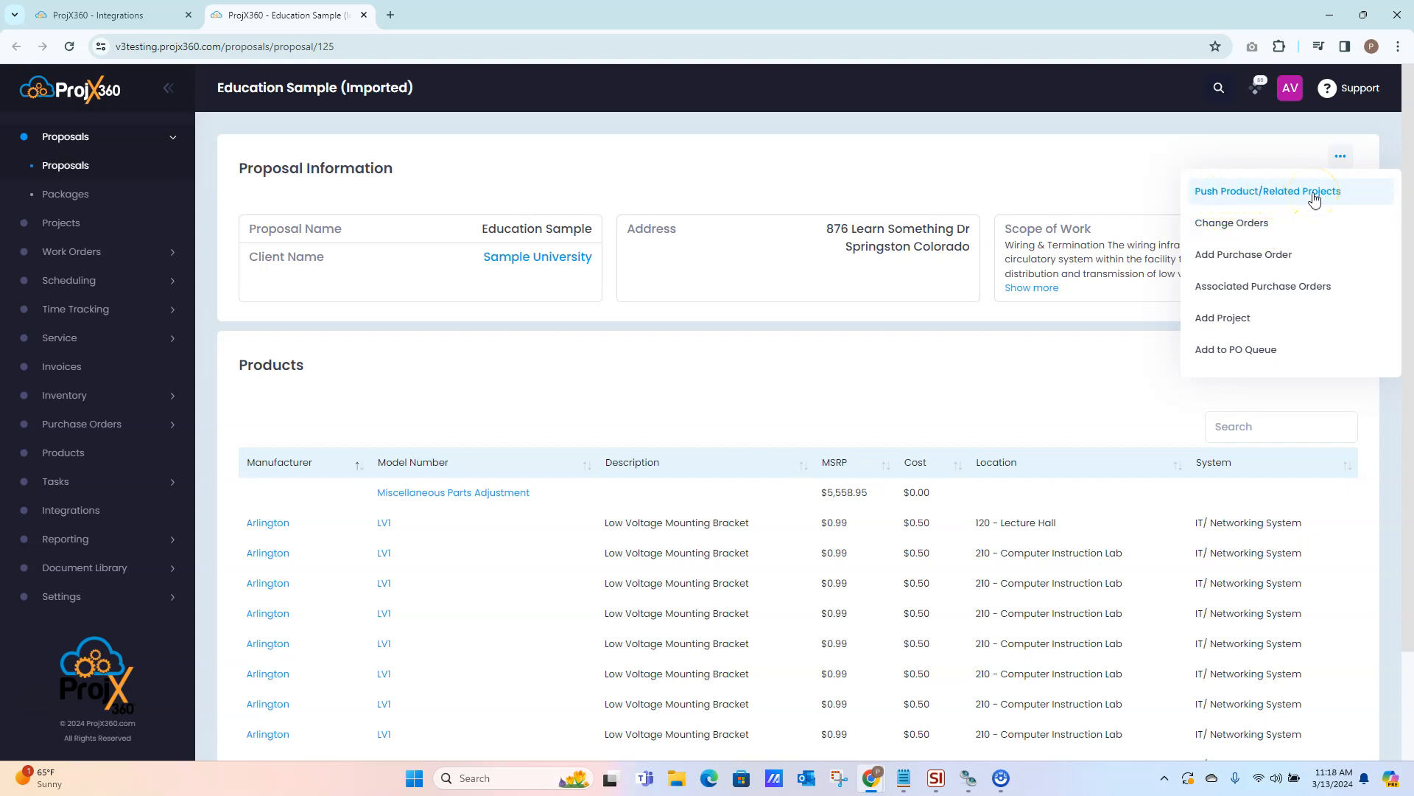
click(1239, 231)
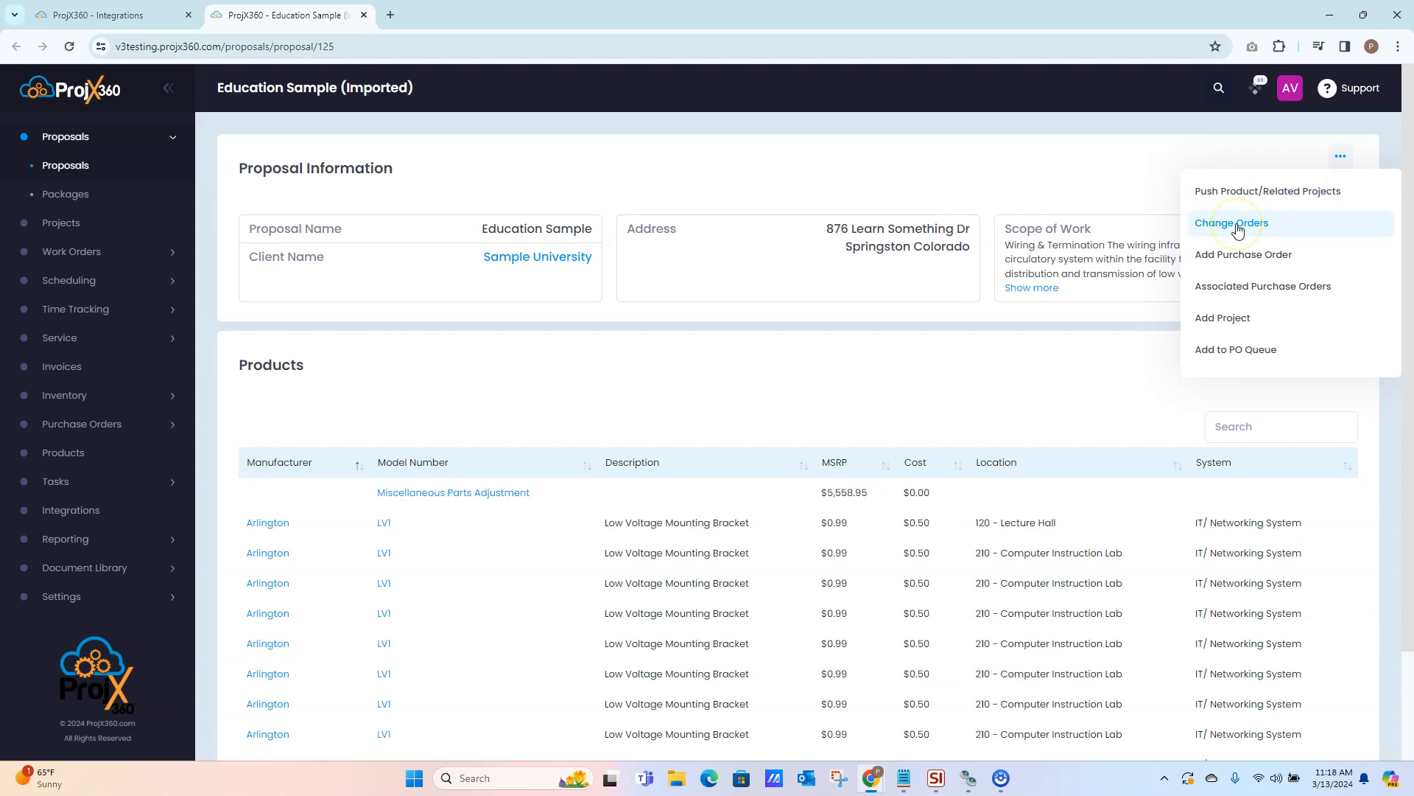
click(1244, 260)
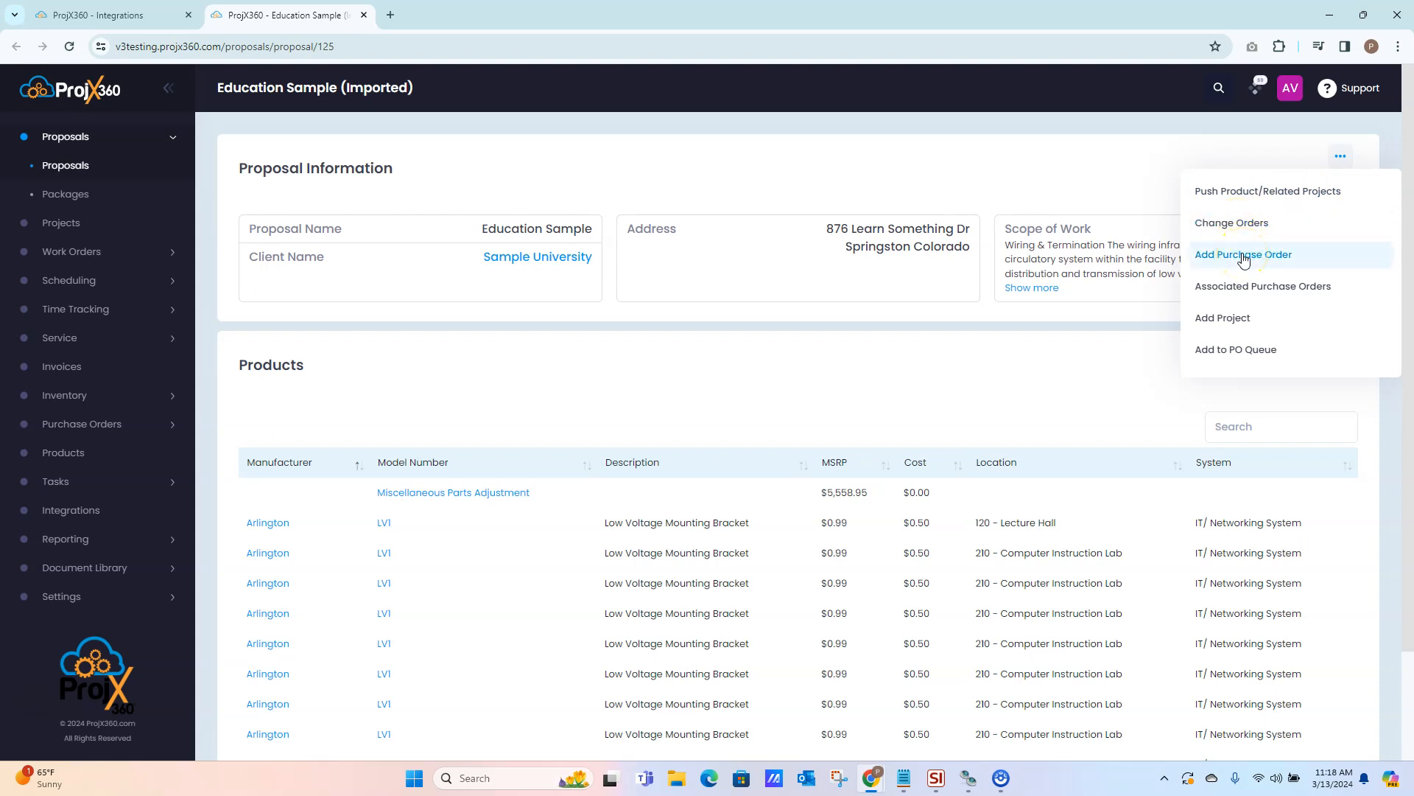
click(1243, 289)
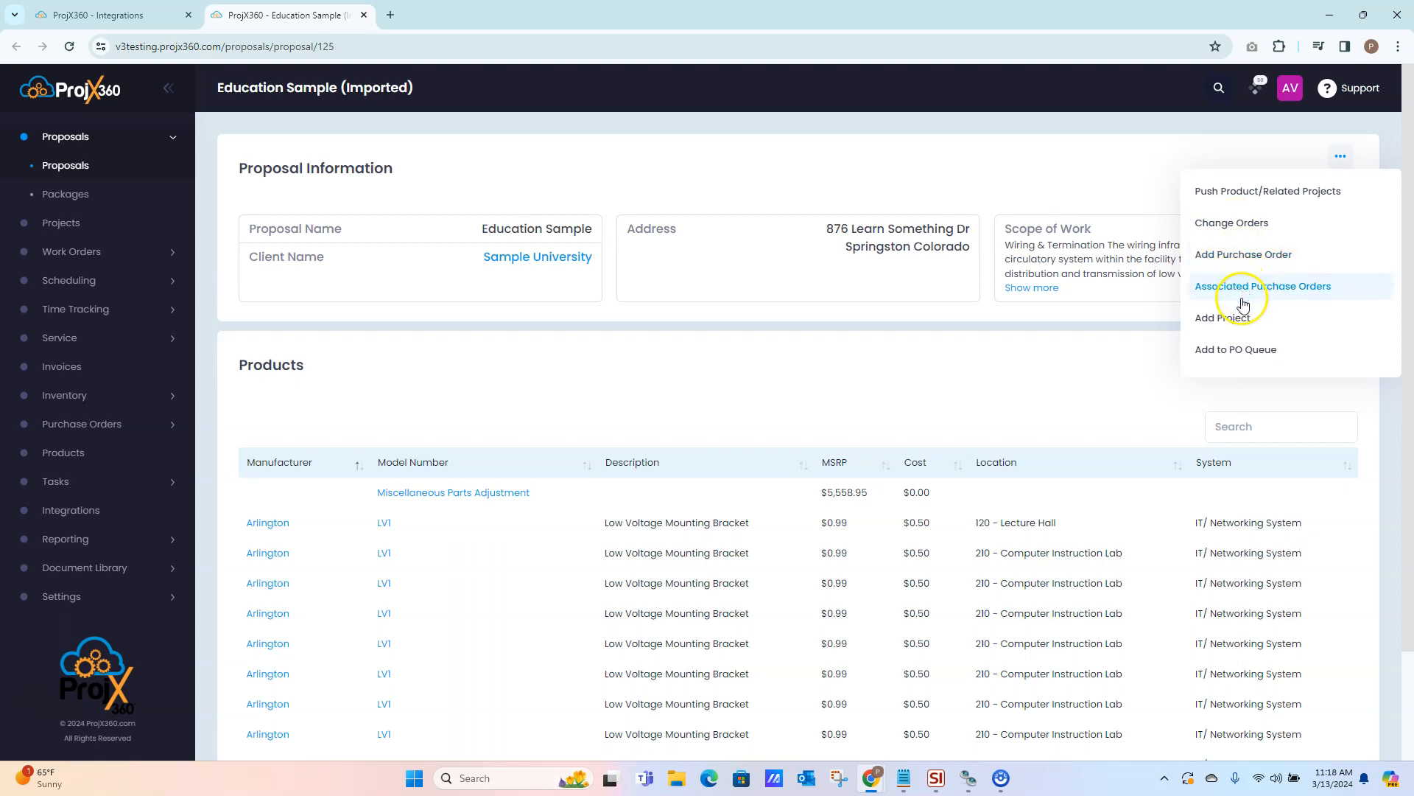
click(1239, 324)
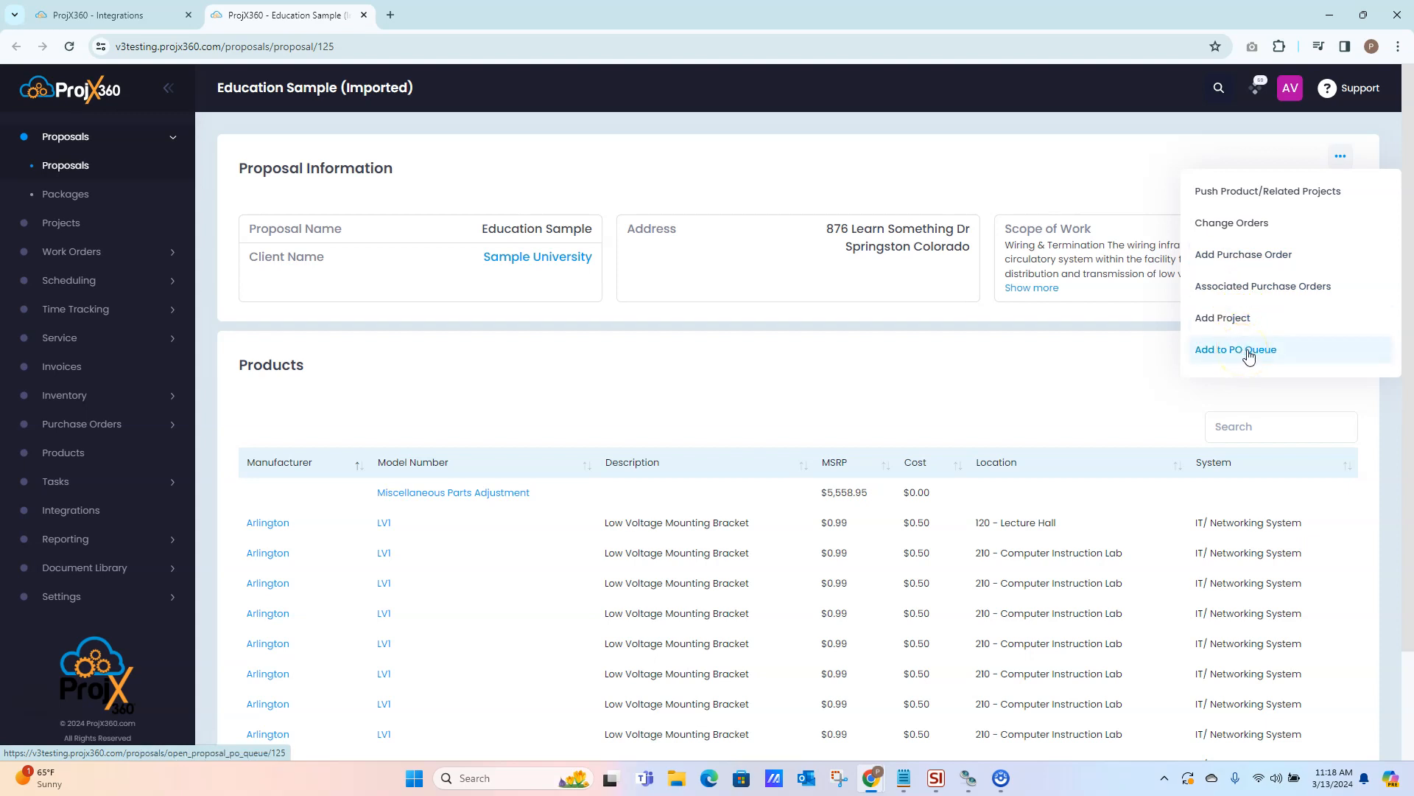
click(1342, 158)
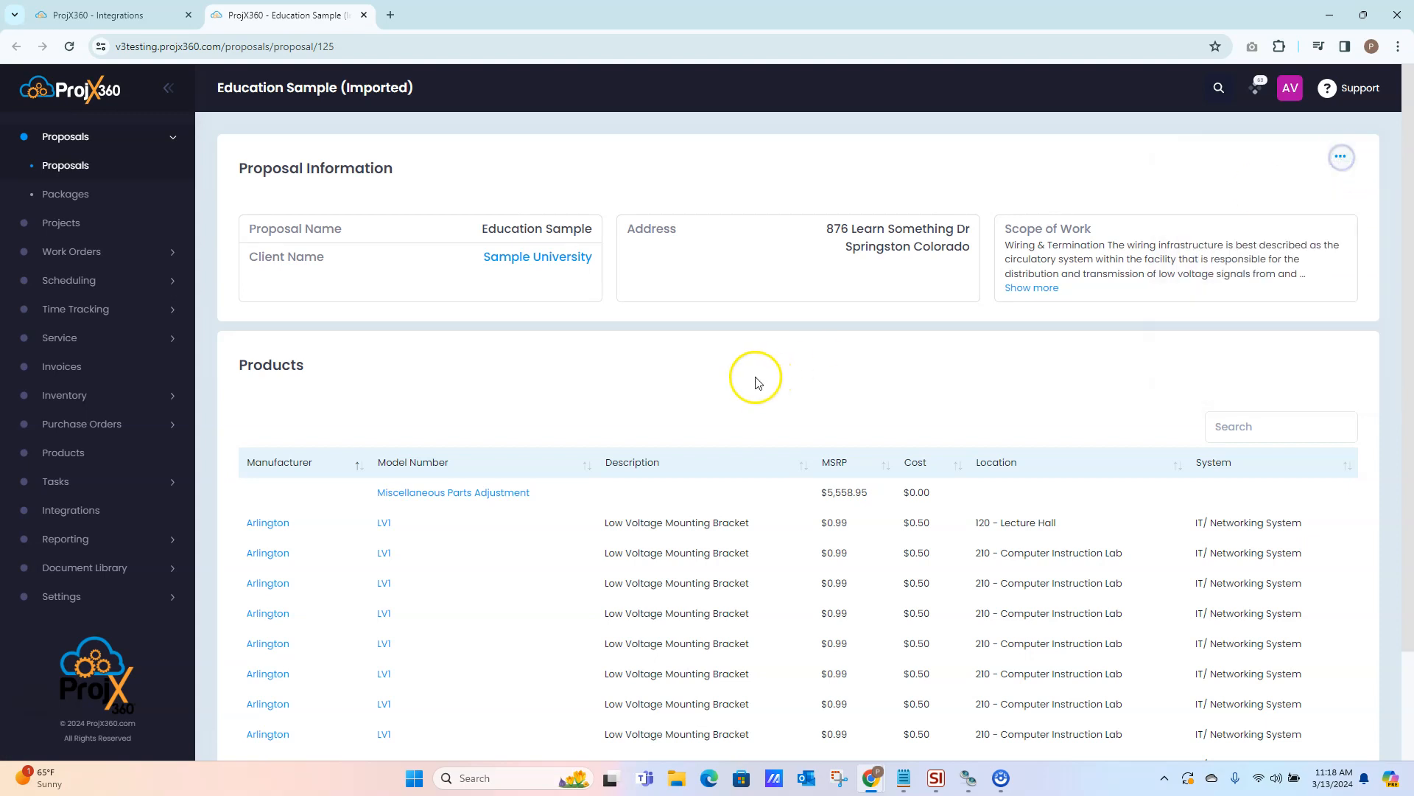